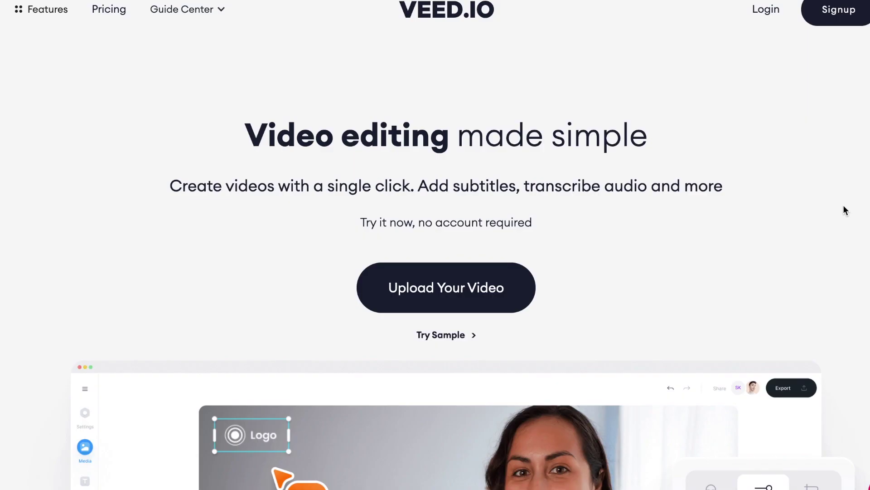
# Step: Go to veed.io in Chrome to reach the video upload page
pyautogui.scroll(-4, 843, 205)
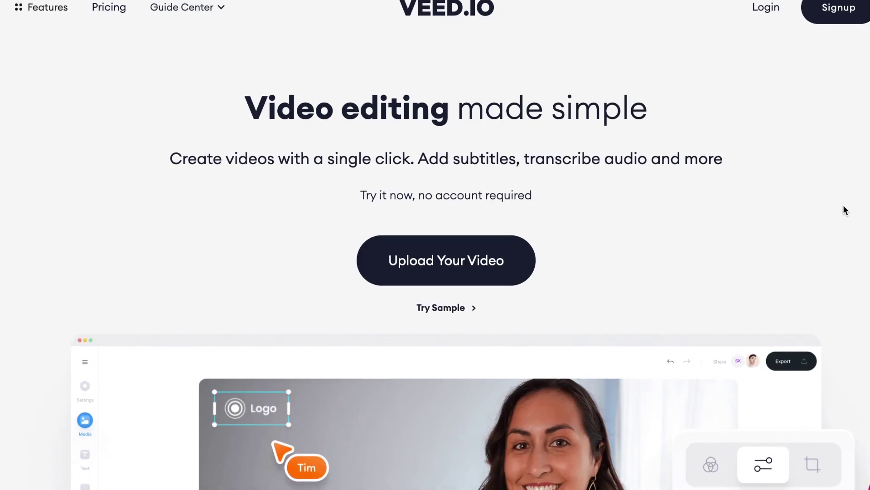
pyautogui.scroll(-4, 844, 210)
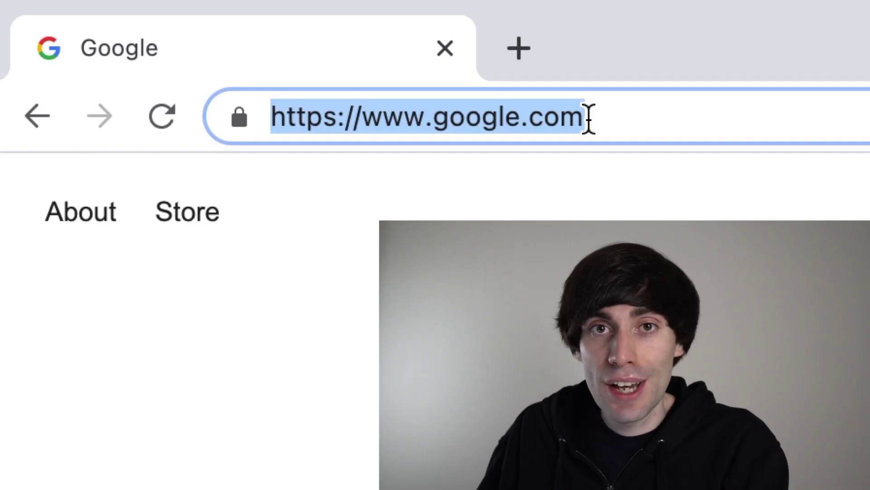
pyautogui.write('veed.io')
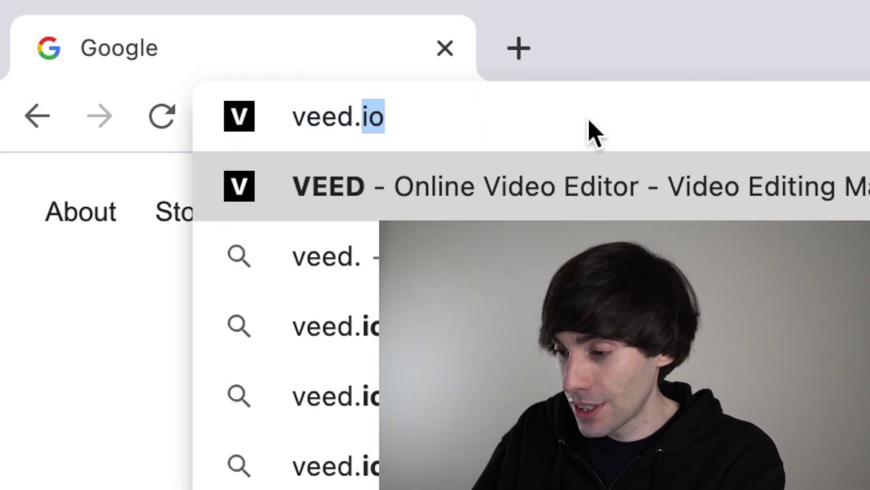
pyautogui.press('Return')
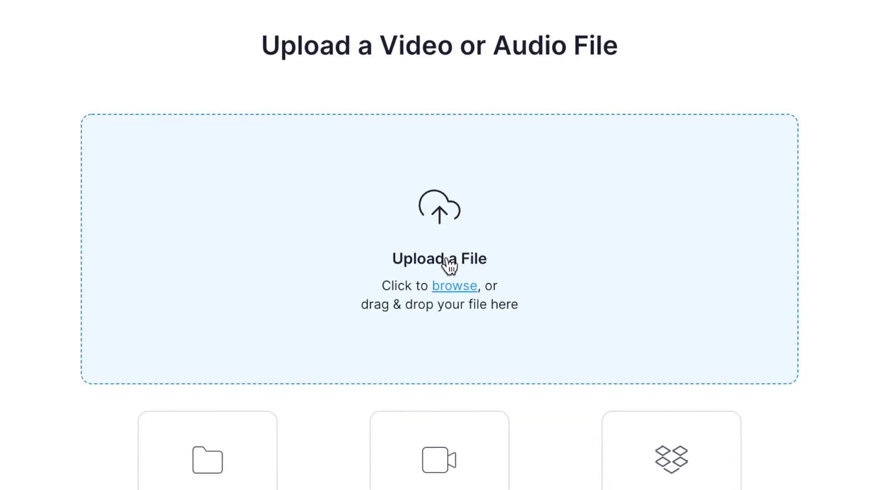
# Step: Upload video-clip-1.mov from the My Video Clips folder into the VEED editor
pyautogui.click(446, 246)
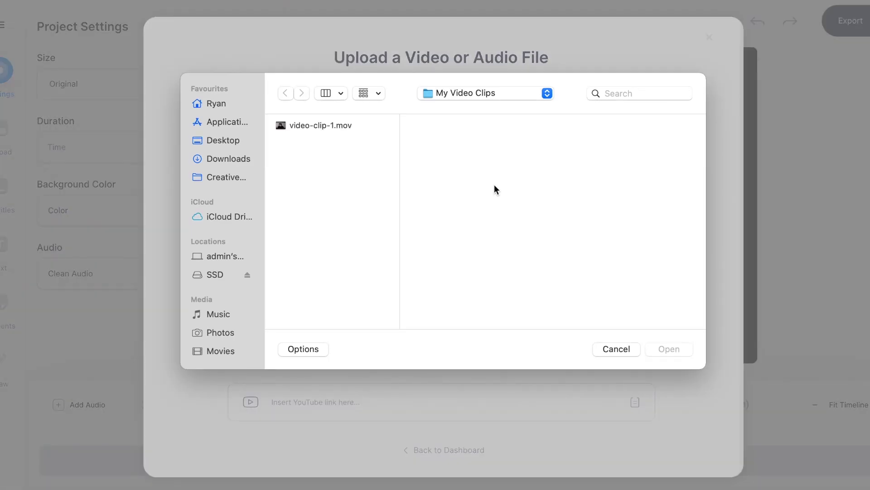
pyautogui.click(328, 128)
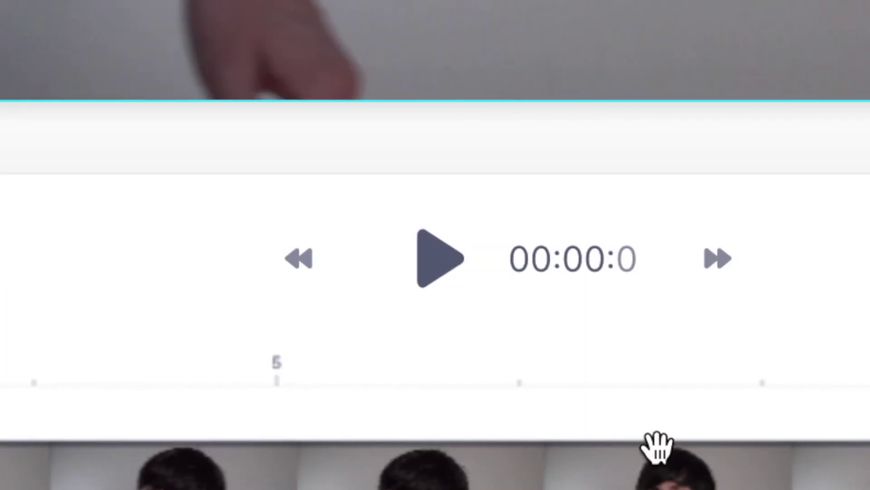
# Step: Trim the clip to run from 00:01.0 to 00:09.3 and move it to timeline zero
pyautogui.click(428, 282)
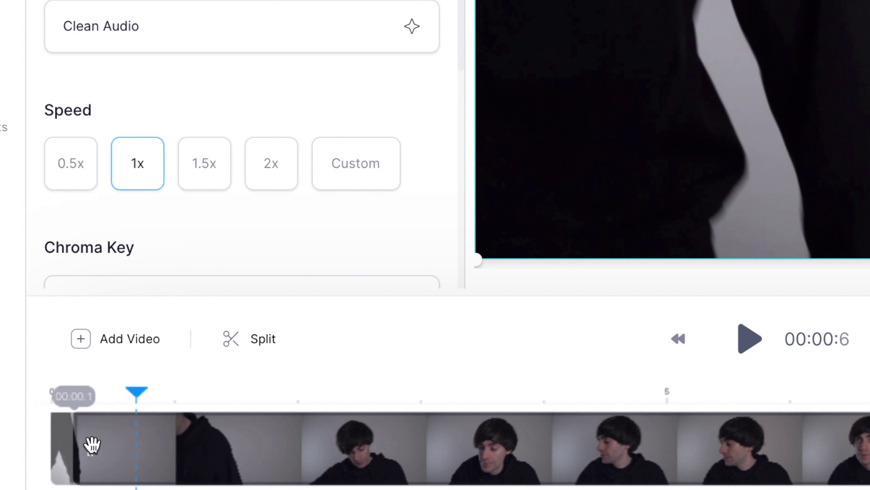
pyautogui.moveTo(162, 443); pyautogui.dragTo(337, 439)
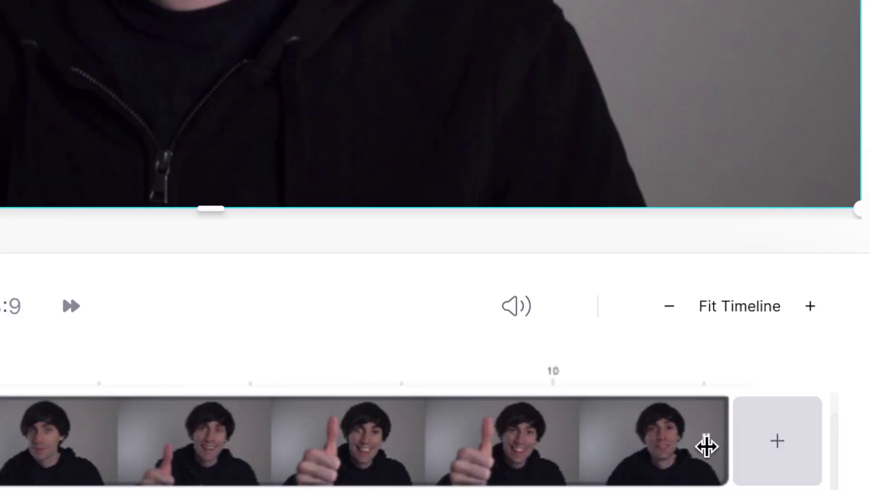
pyautogui.moveTo(678, 447); pyautogui.dragTo(464, 442)
pyautogui.moveTo(470, 373); pyautogui.dragTo(415, 374)
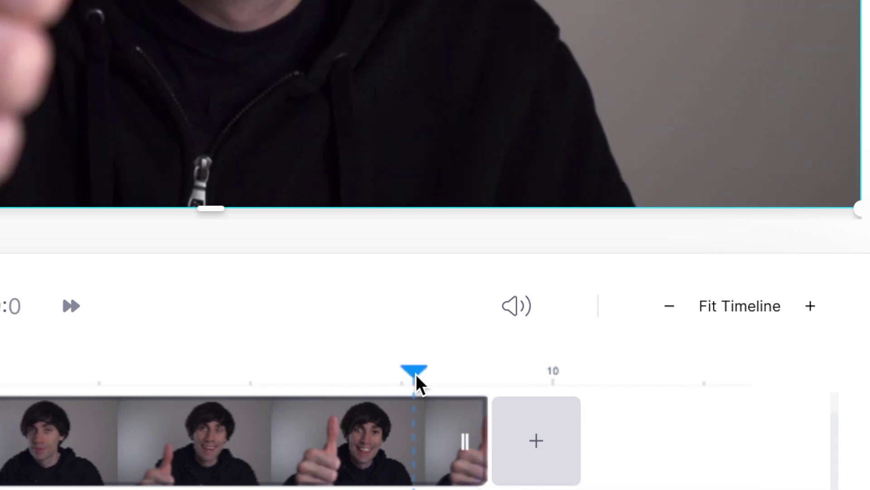
pyautogui.moveTo(469, 448); pyautogui.dragTo(416, 446)
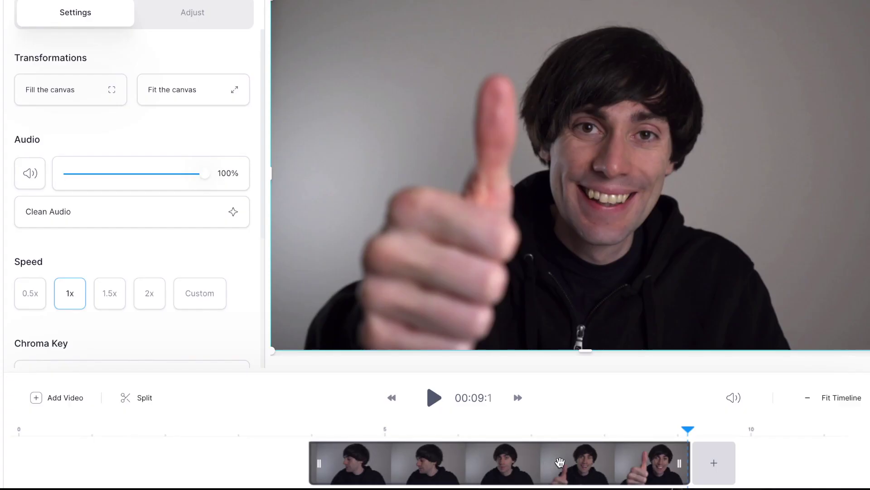
pyautogui.moveTo(560, 462); pyautogui.dragTo(224, 470)
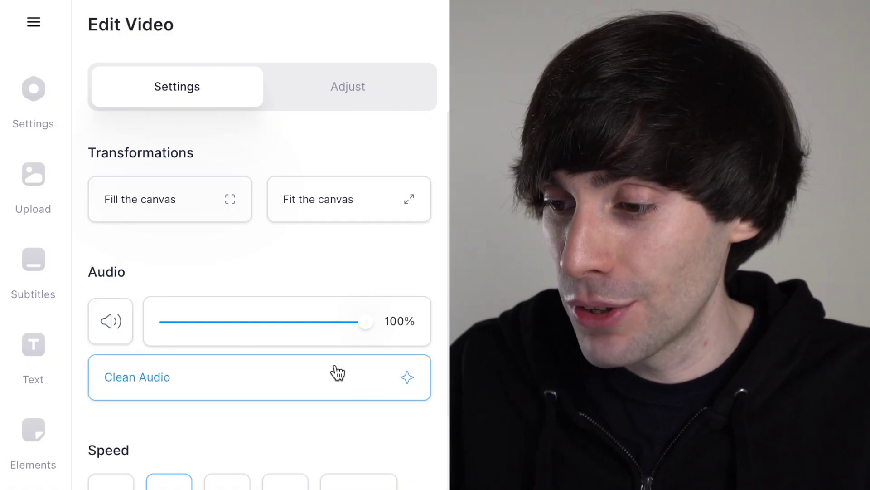
# Step: Set the project canvas size to Square (1:1)
pyautogui.click(42, 104)
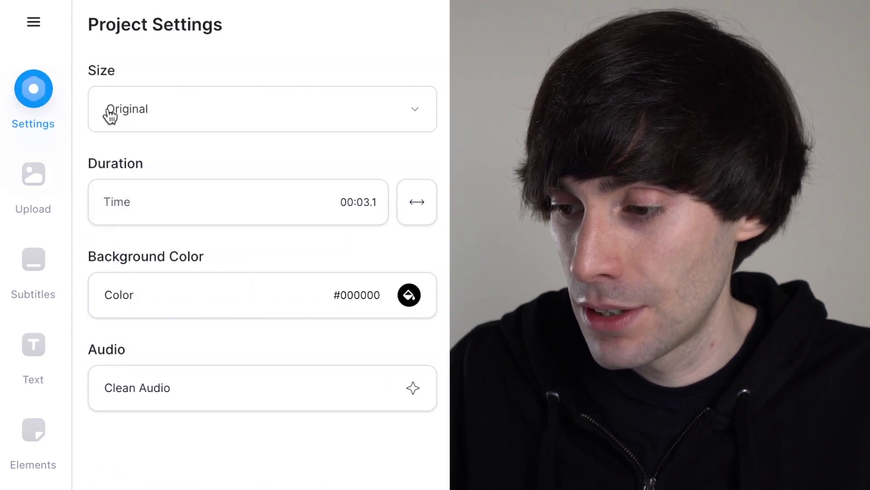
pyautogui.click(338, 111)
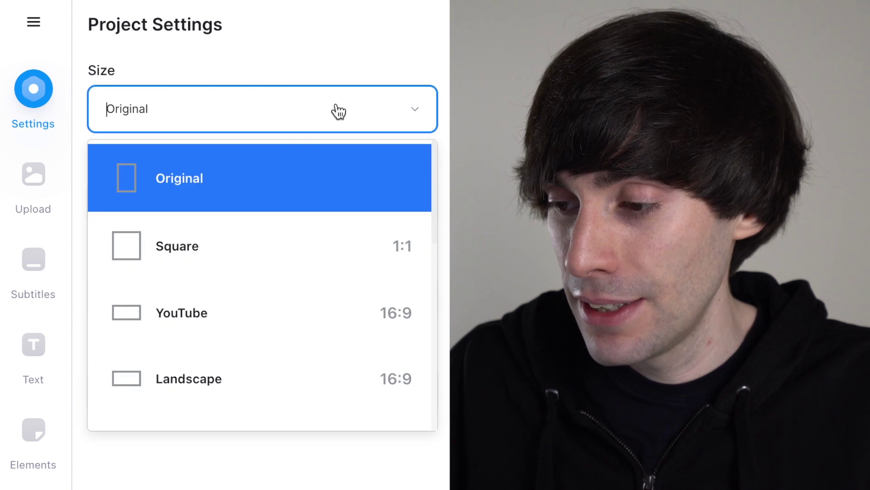
pyautogui.click(315, 239)
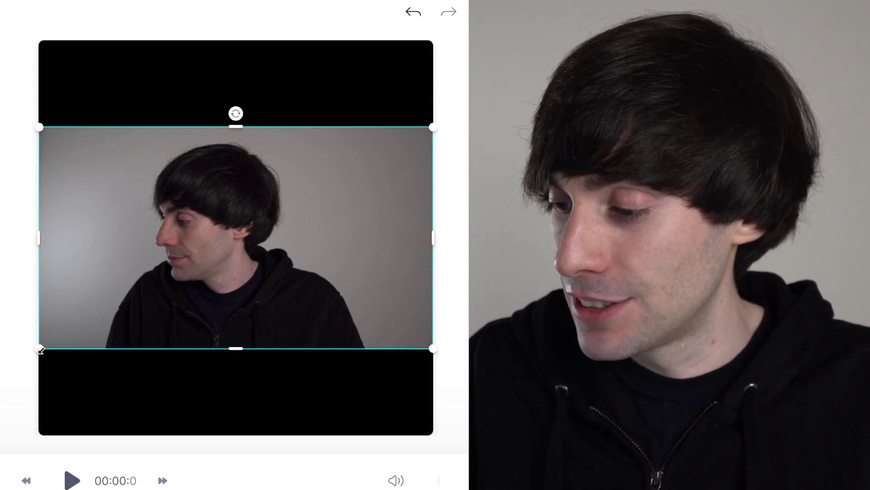
# Step: Stretch and shift the webcam video until it covers the entire square canvas
pyautogui.moveTo(39, 349); pyautogui.dragTo(12, 436)
pyautogui.moveTo(8, 131); pyautogui.dragTo(17, 46)
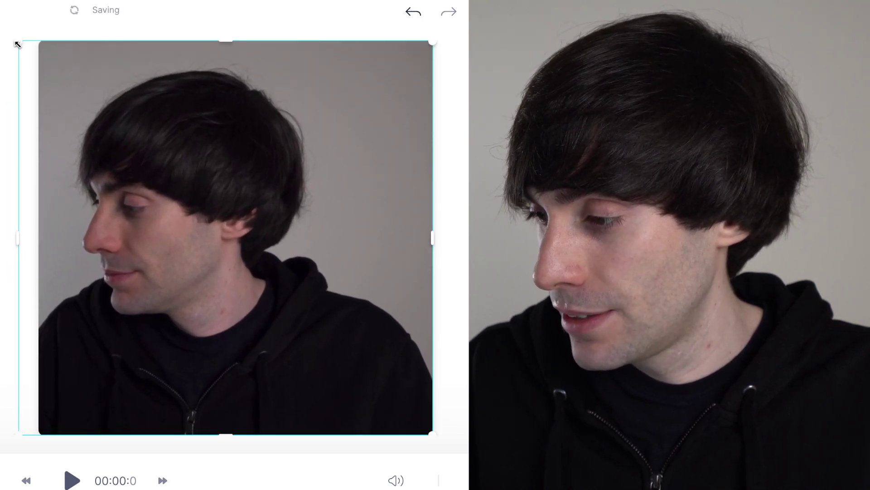
pyautogui.moveTo(195, 244); pyautogui.dragTo(233, 244)
pyautogui.moveTo(47, 240); pyautogui.dragTo(28, 241)
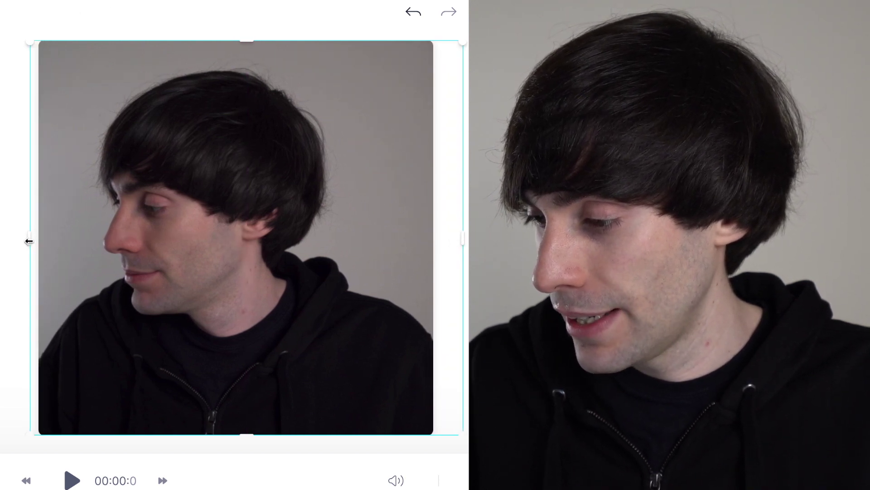
pyautogui.moveTo(176, 260); pyautogui.dragTo(188, 260)
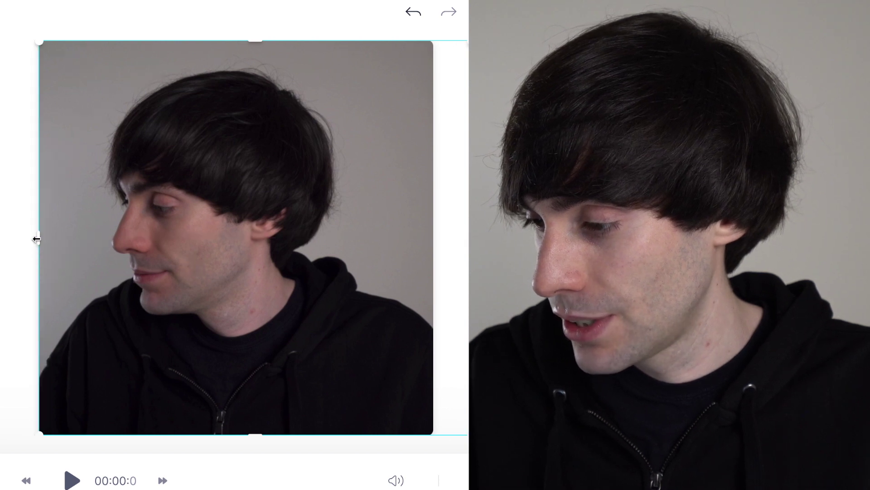
pyautogui.moveTo(138, 249); pyautogui.dragTo(153, 248)
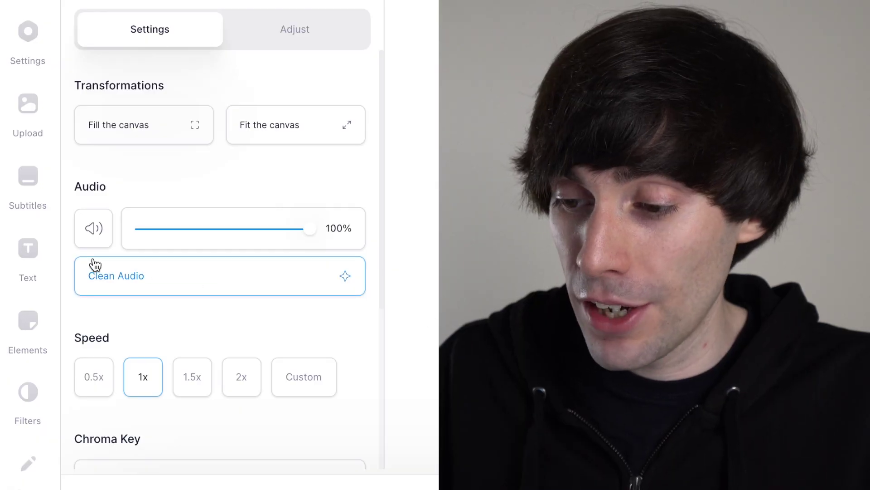
# Step: Add a headline text reading 'Great!' in the Anton font, coloured white
pyautogui.click(34, 259)
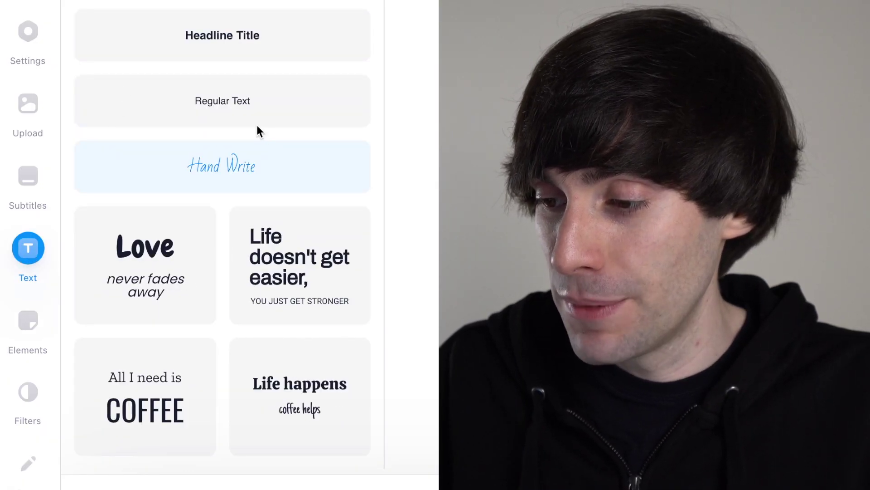
pyautogui.click(244, 43)
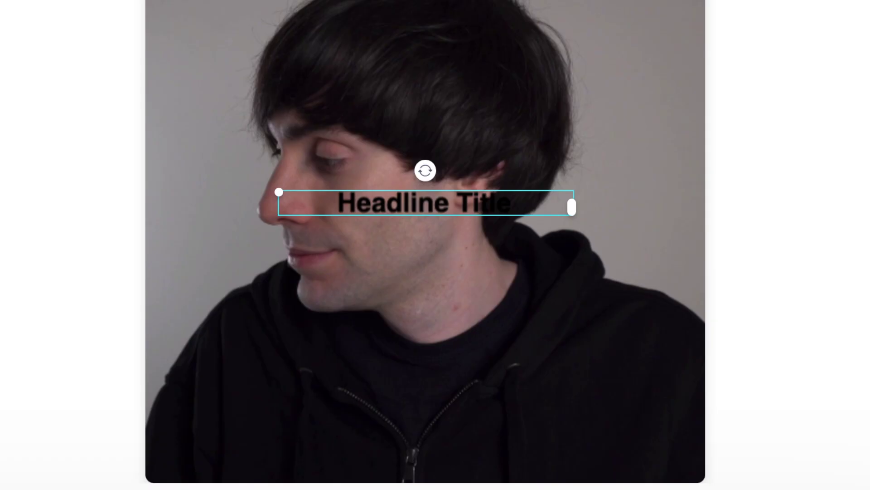
pyautogui.moveTo(275, 112); pyautogui.dragTo(86, 108)
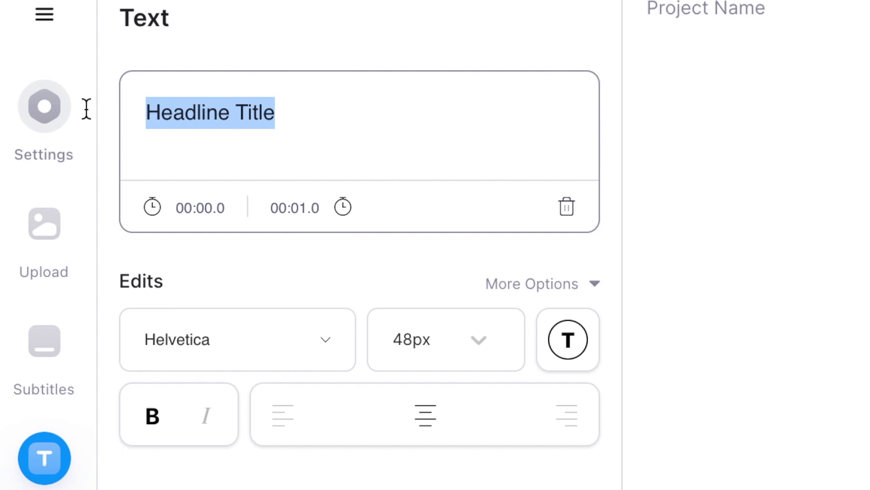
pyautogui.write('Great!')
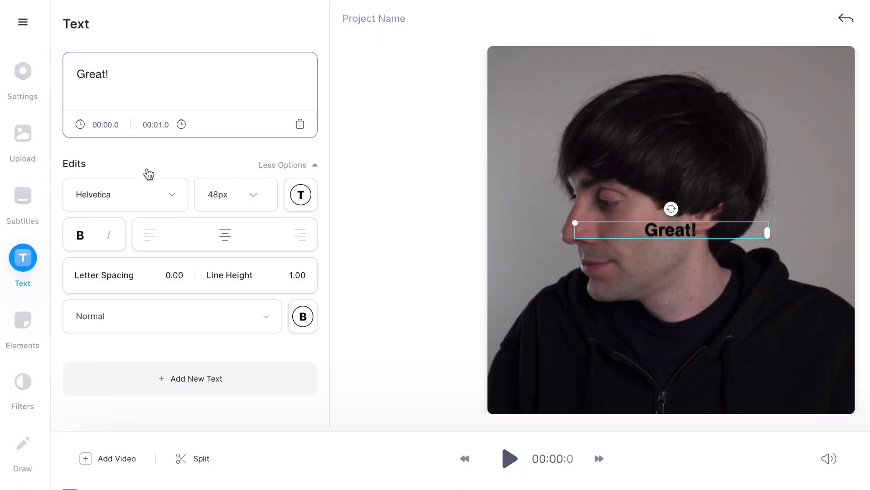
pyautogui.click(143, 202)
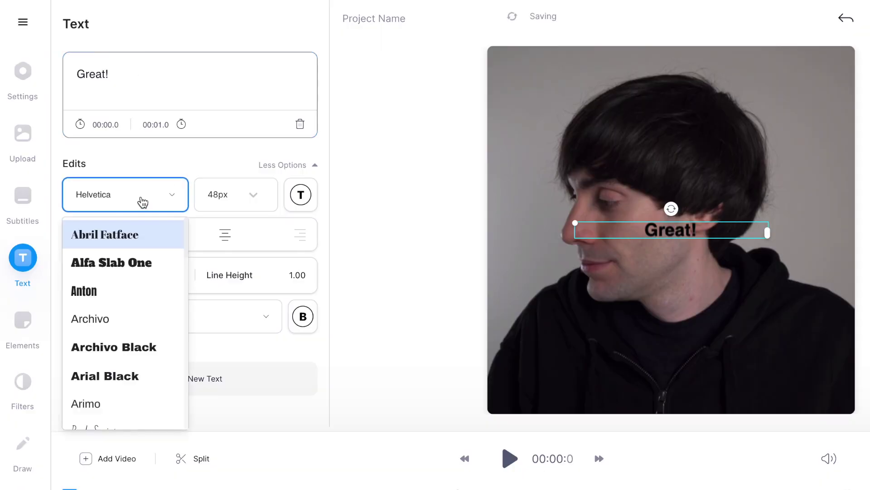
pyautogui.click(123, 297)
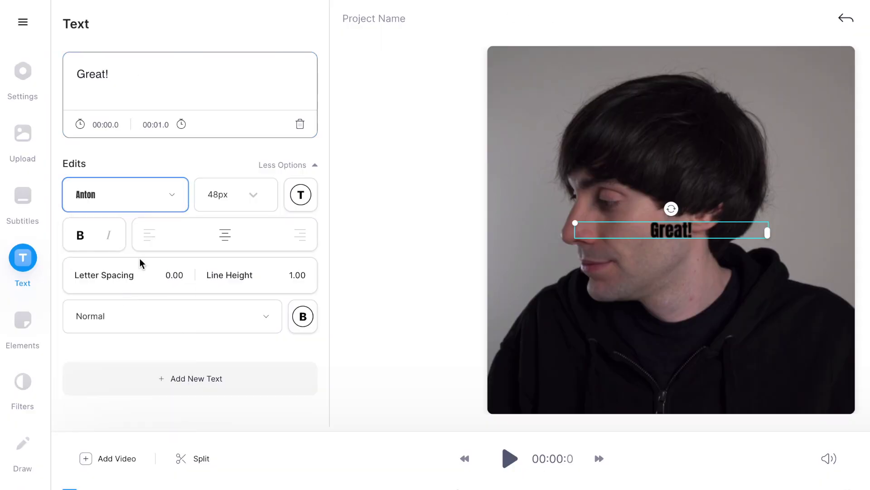
pyautogui.click(300, 199)
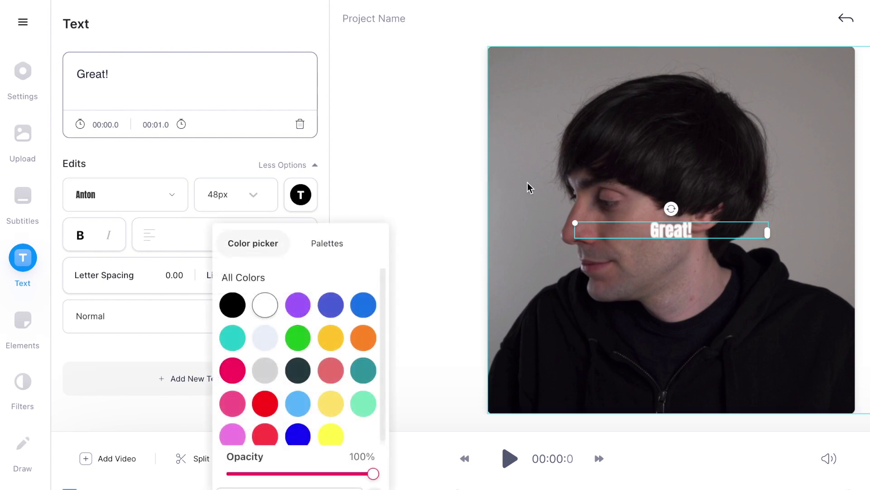
pyautogui.click(670, 231)
# Step: Enlarge the 'Great!' caption and place it low and centred on the video
pyautogui.moveTo(679, 230); pyautogui.dragTo(682, 350)
pyautogui.moveTo(679, 368); pyautogui.dragTo(679, 385)
pyautogui.moveTo(276, 350); pyautogui.dragTo(193, 202)
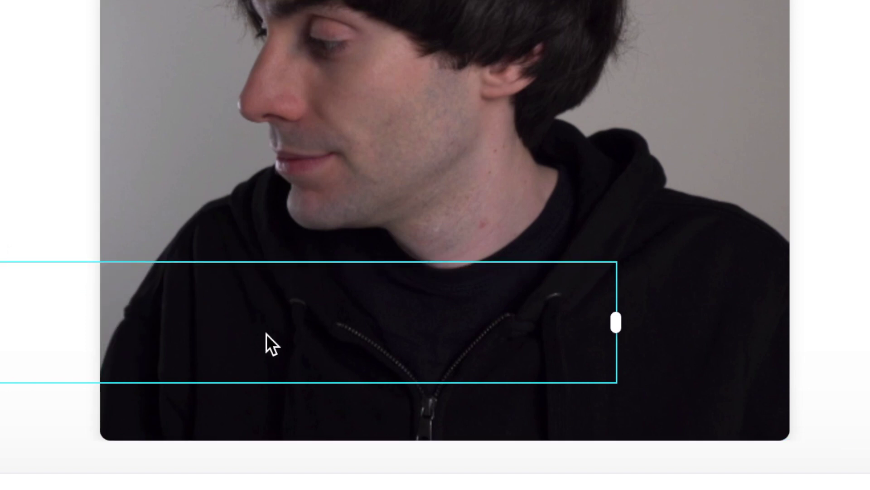
pyautogui.moveTo(409, 331); pyautogui.dragTo(456, 354)
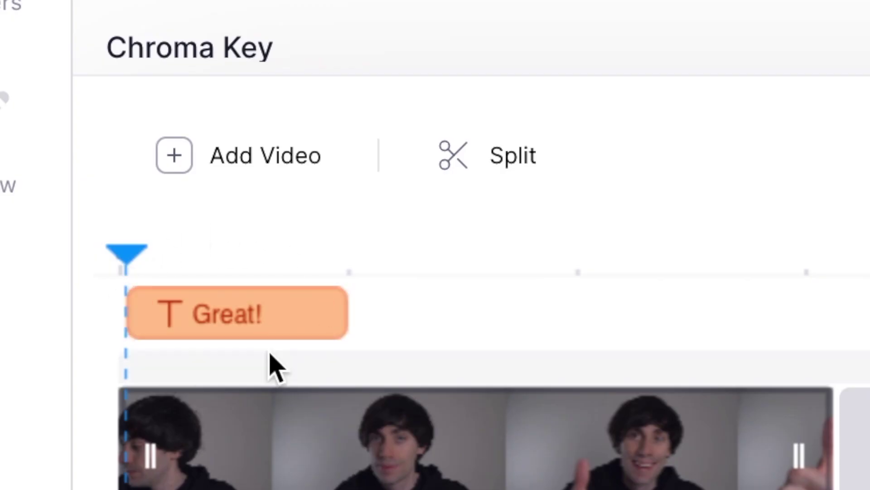
# Step: Shift the 'Great!' caption on the timeline so it runs from 00:01.7 to 00:03.1
pyautogui.click(222, 324)
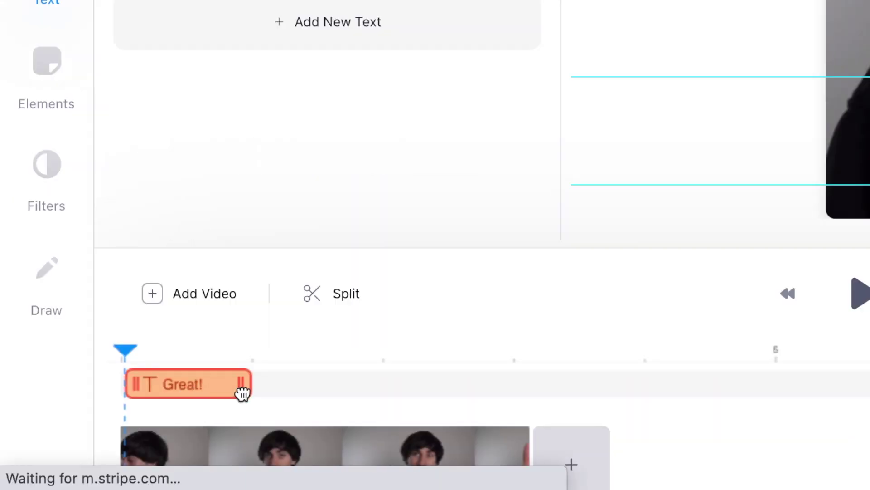
pyautogui.moveTo(325, 318); pyautogui.dragTo(710, 303)
pyautogui.moveTo(459, 379); pyautogui.dragTo(457, 379)
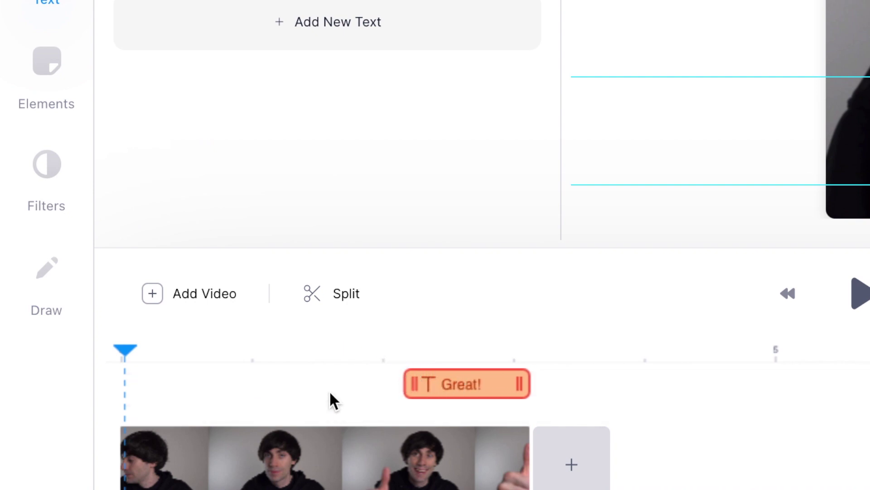
pyautogui.click(320, 358)
pyautogui.moveTo(319, 354); pyautogui.dragTo(339, 355)
pyautogui.moveTo(174, 425); pyautogui.dragTo(183, 424)
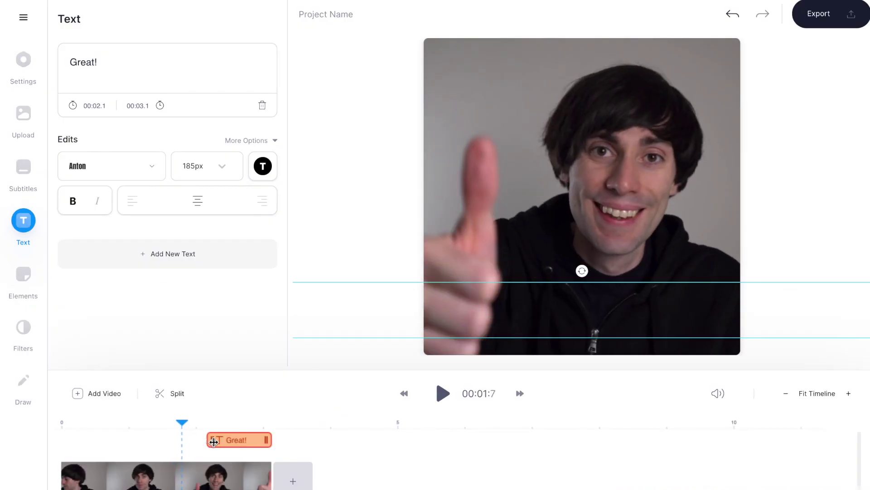
pyautogui.moveTo(197, 444); pyautogui.dragTo(188, 445)
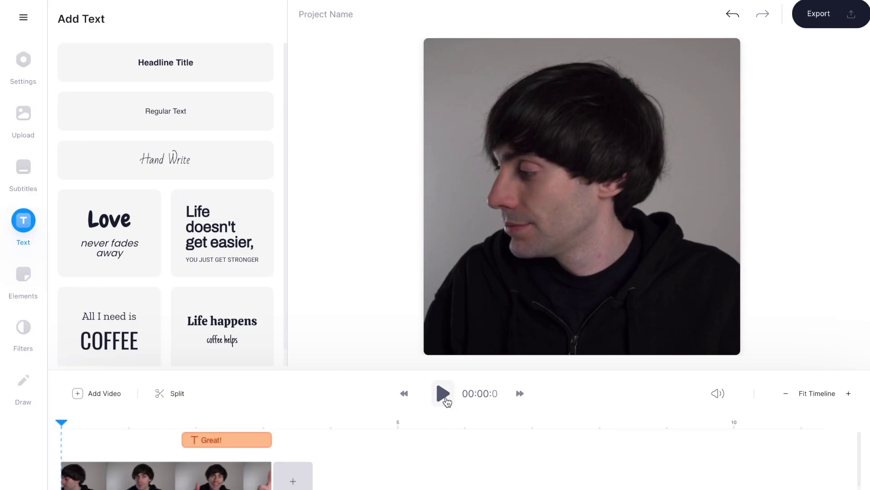
pyautogui.click(443, 394)
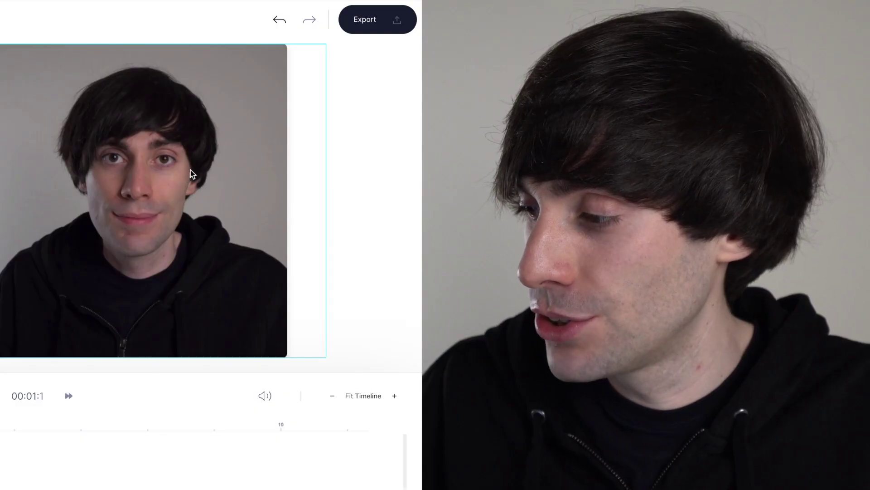
# Step: Export the video, review the rendered result, and download it as My Gif.gif
pyautogui.click(370, 21)
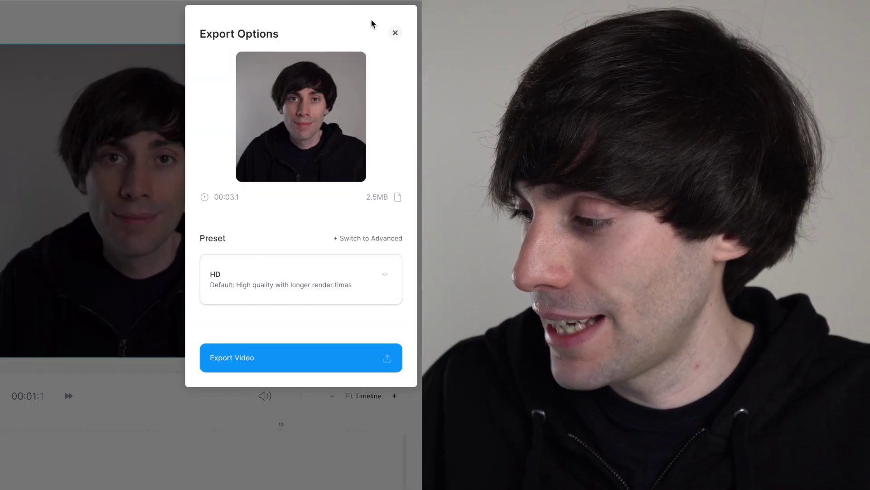
pyautogui.click(226, 358)
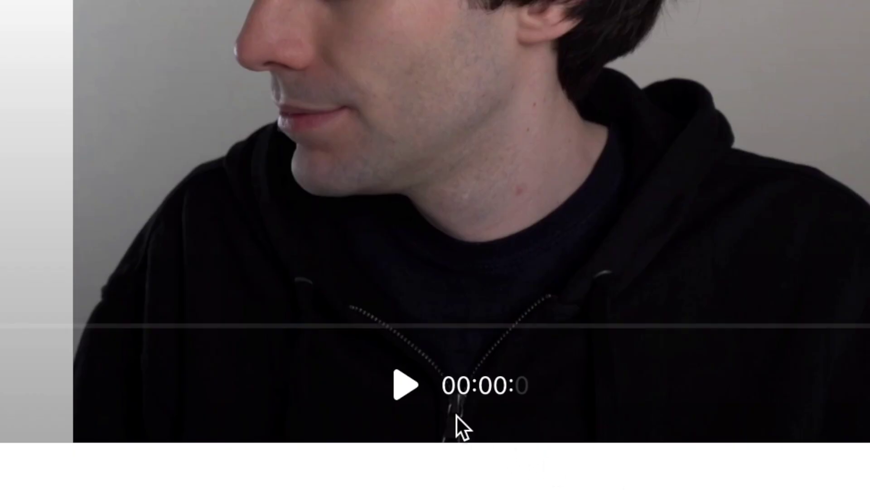
pyautogui.click(401, 384)
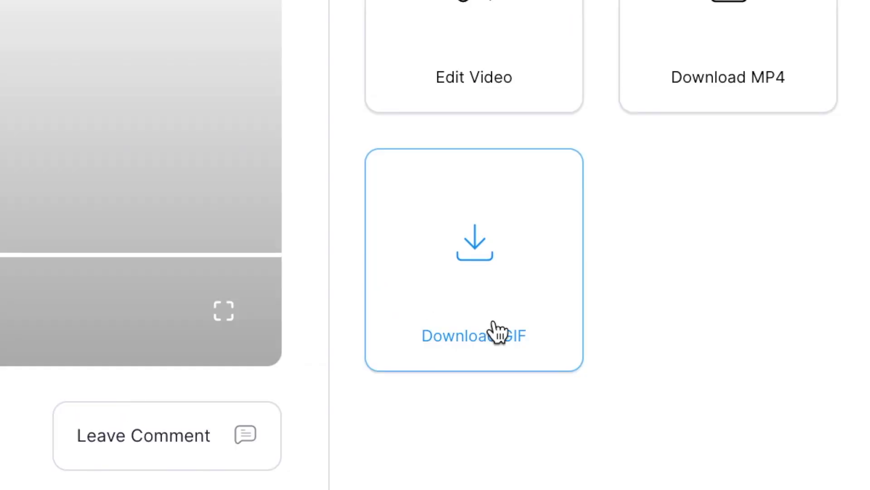
pyautogui.click(463, 277)
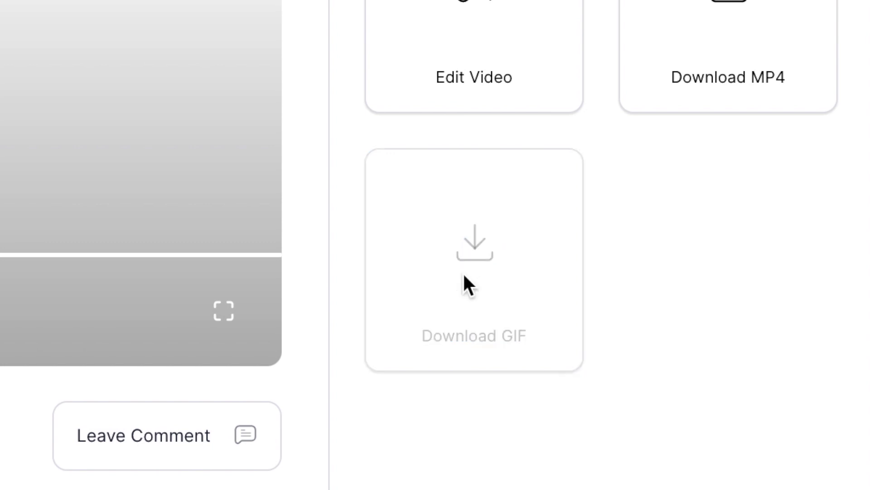